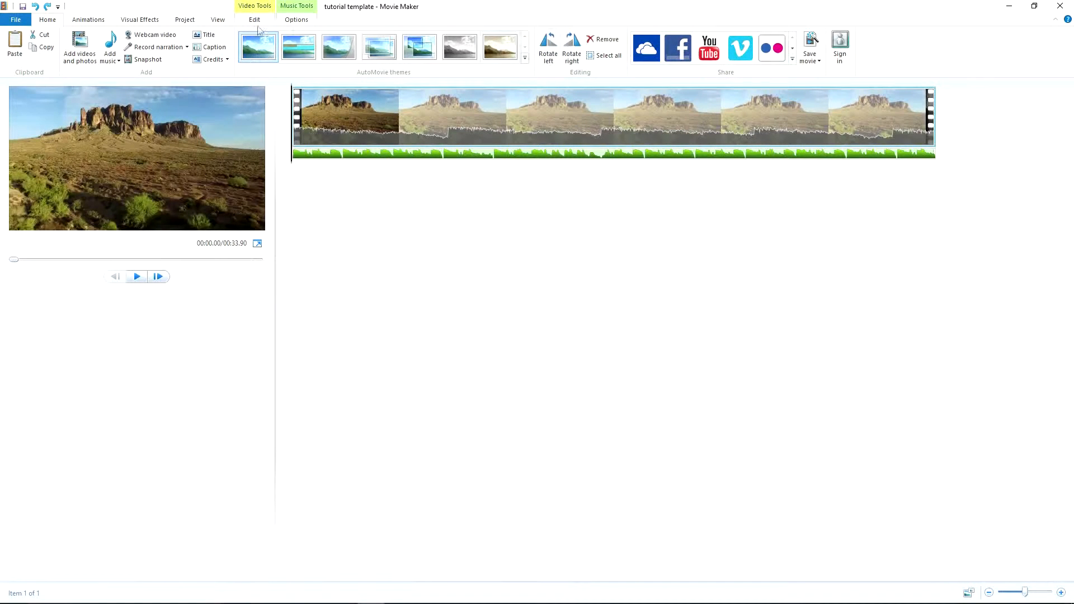
- Examine the available transitions, pan and zoom options and visual effects
left_click(81, 21)
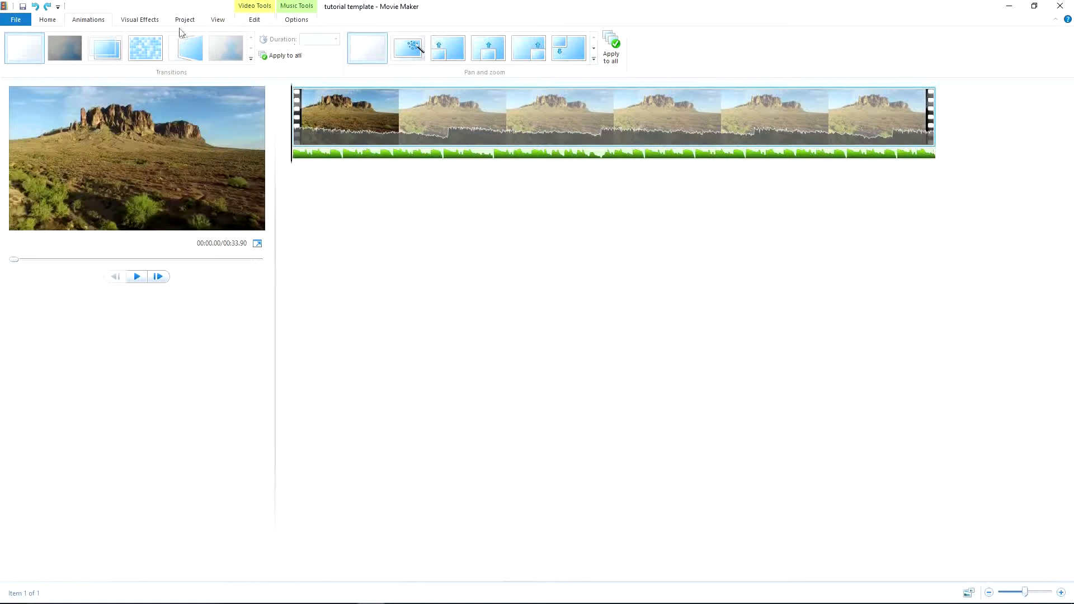
left_click(138, 21)
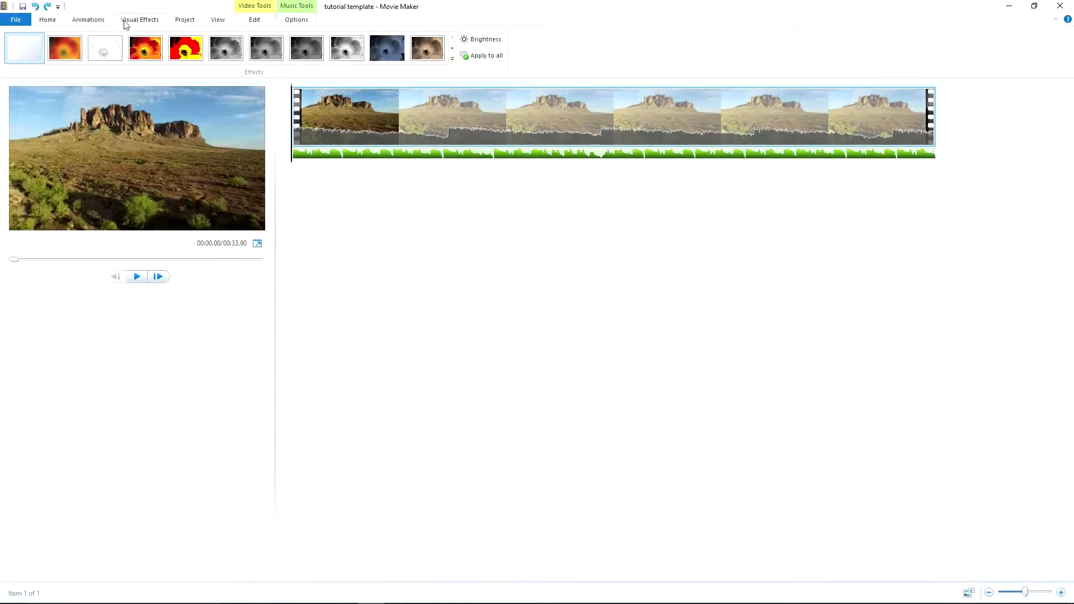
left_click(452, 59)
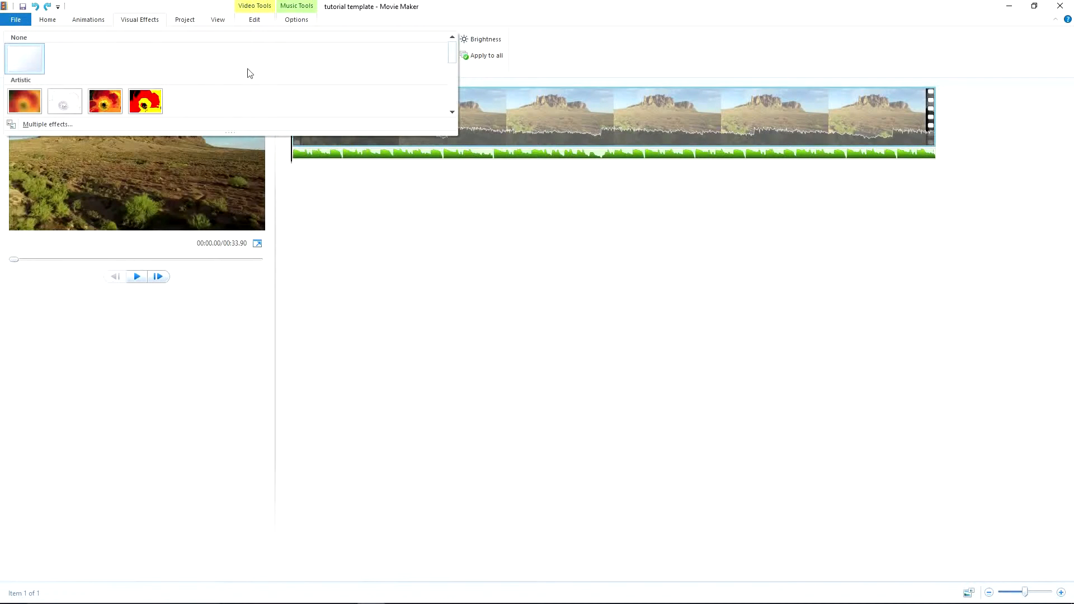
- View the project's audio mix, then try the Standard (4:3) aspect ratio and restore Widescreen (16:9)
left_click(183, 23)
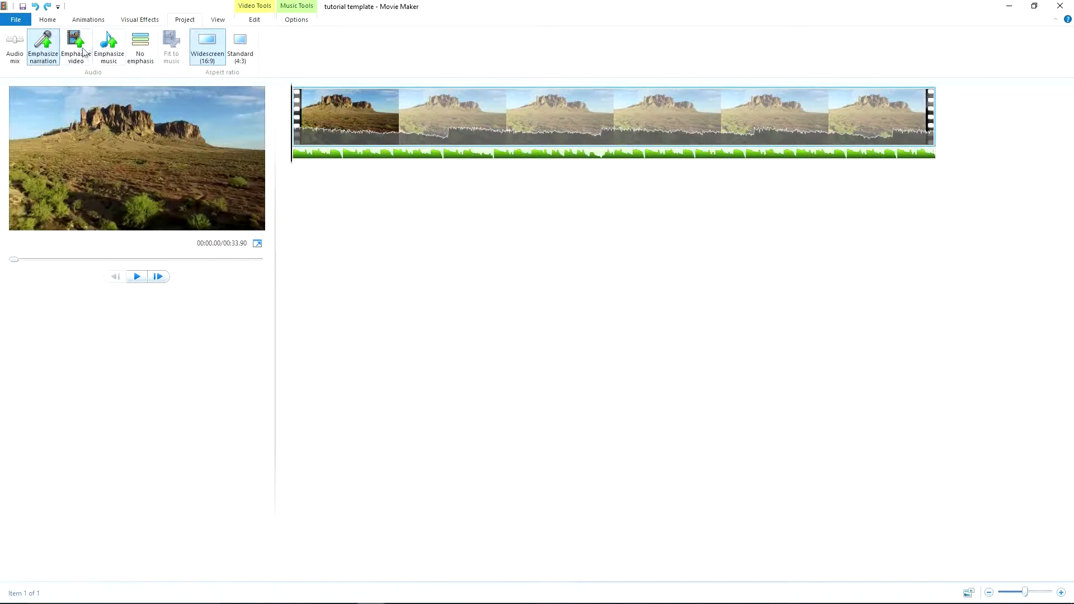
left_click(15, 44)
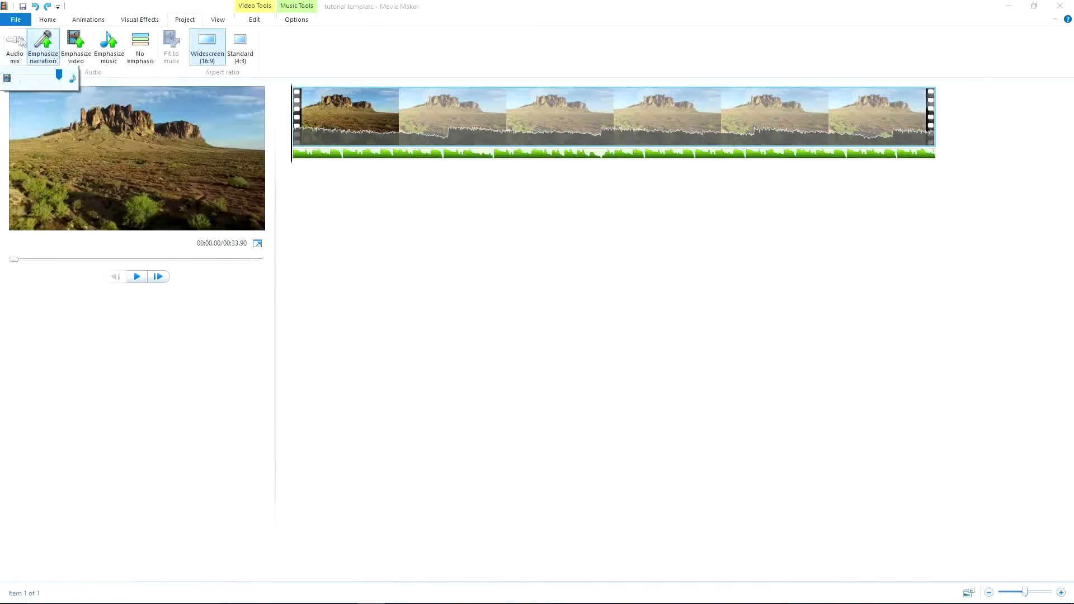
left_click(127, 79)
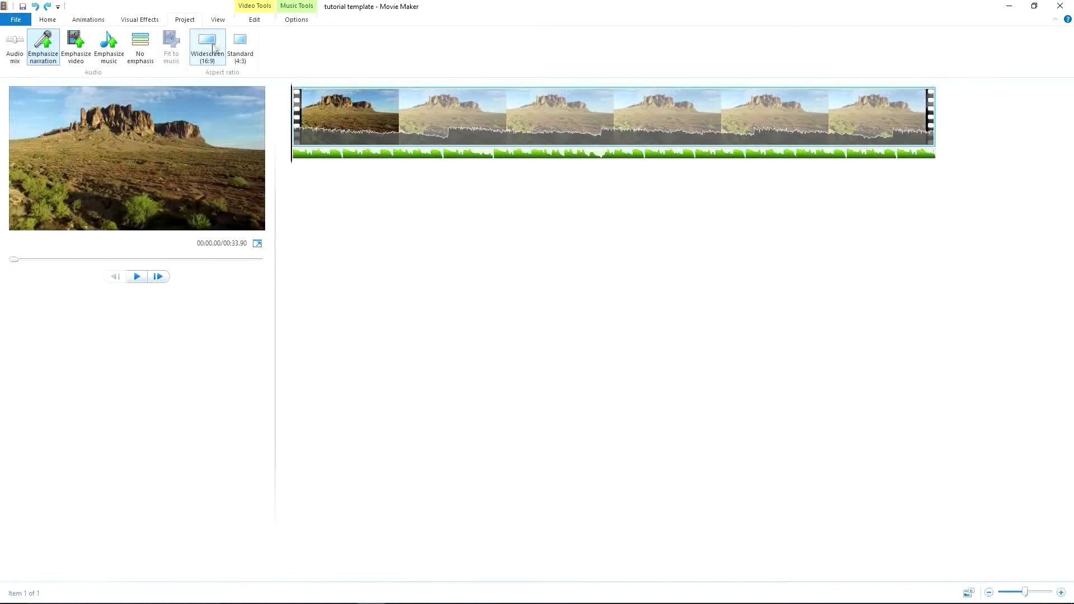
left_click(236, 54)
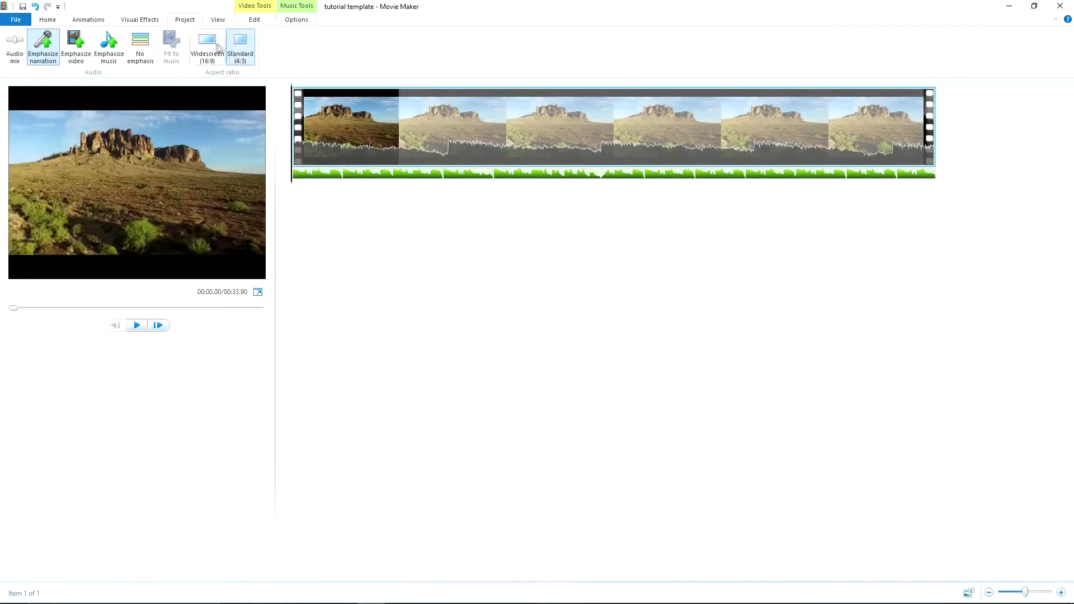
left_click(208, 47)
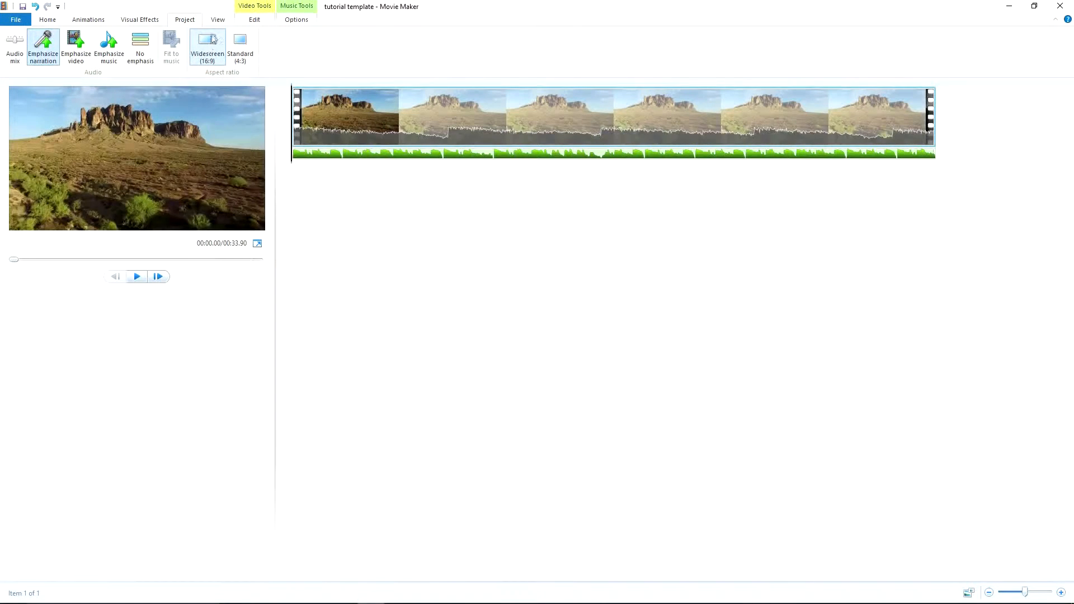
- Zoom the timeline in and back out, and view the available thumbnail sizes
left_click(218, 20)
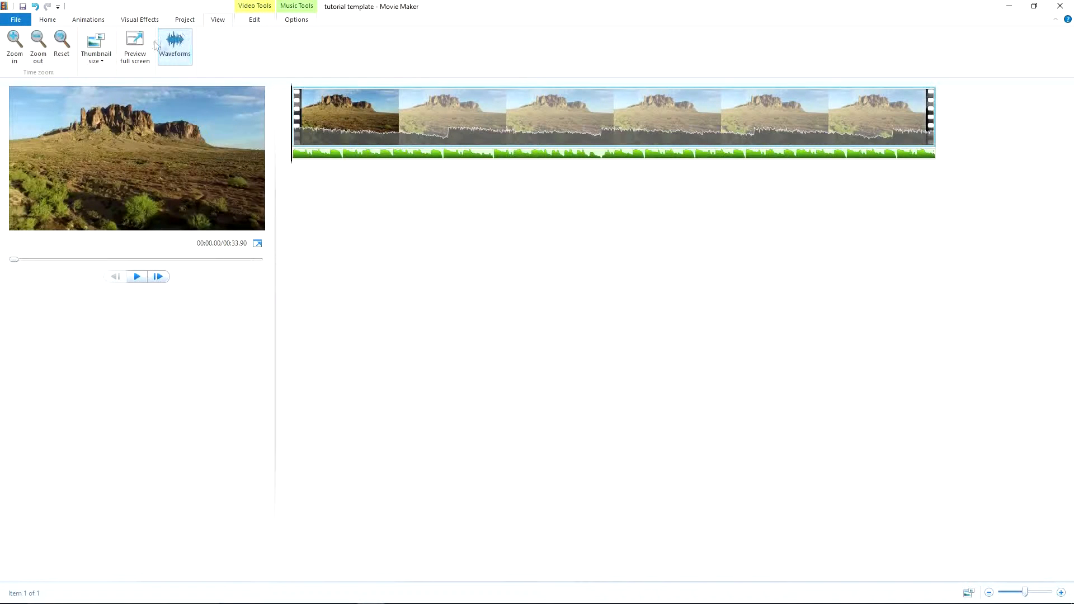
left_click(14, 49)
left_click(13, 48)
left_click(39, 48)
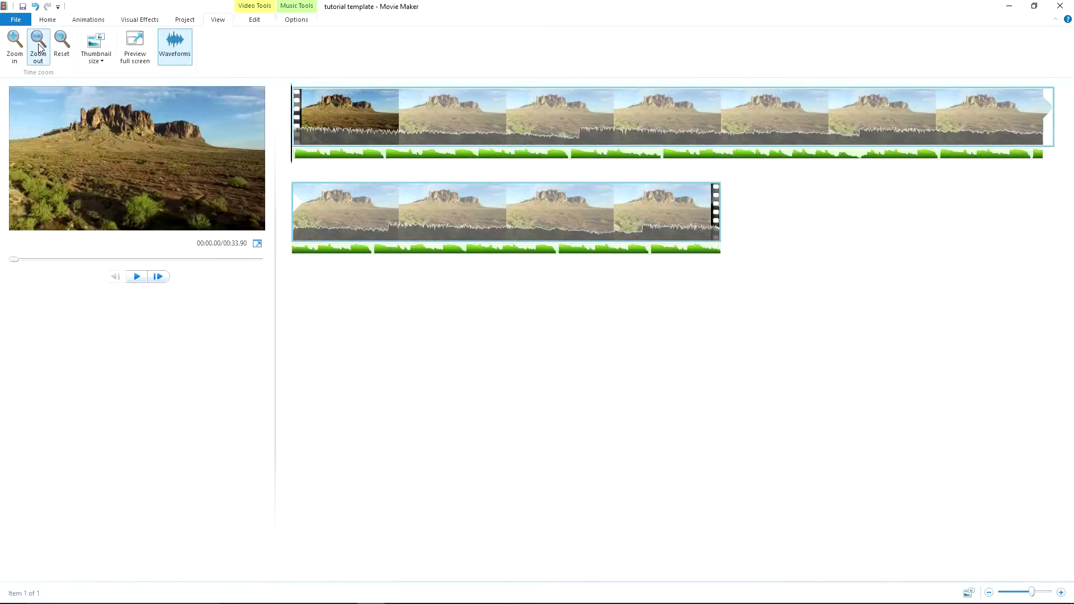
left_click(39, 48)
left_click(101, 54)
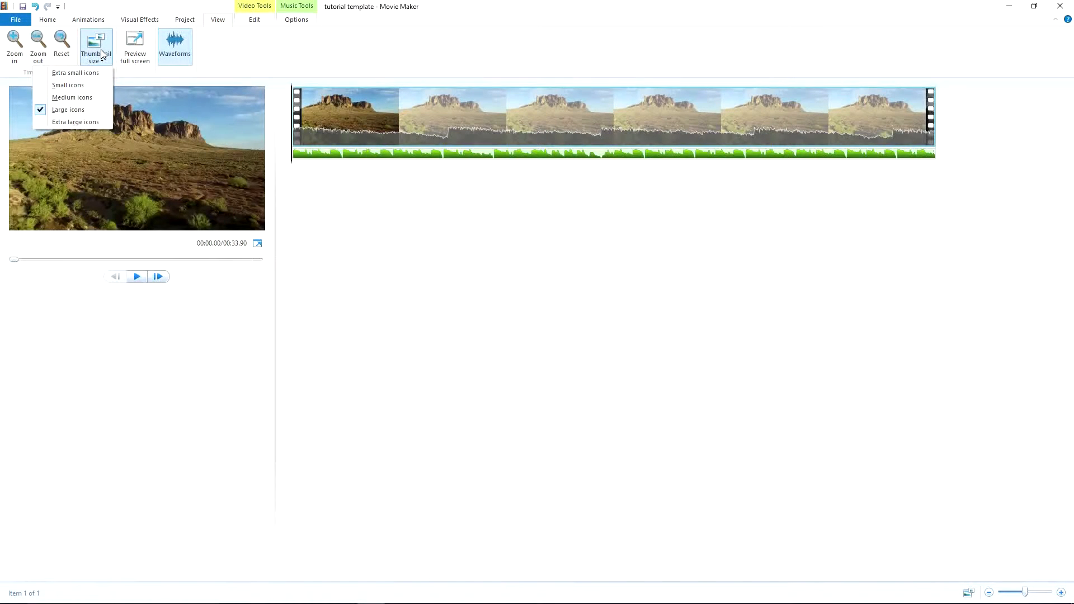
left_click(101, 54)
- Toggle the audio waveforms on the timeline clips off and back on
left_click(174, 49)
left_click(174, 51)
left_click(175, 53)
left_click(176, 53)
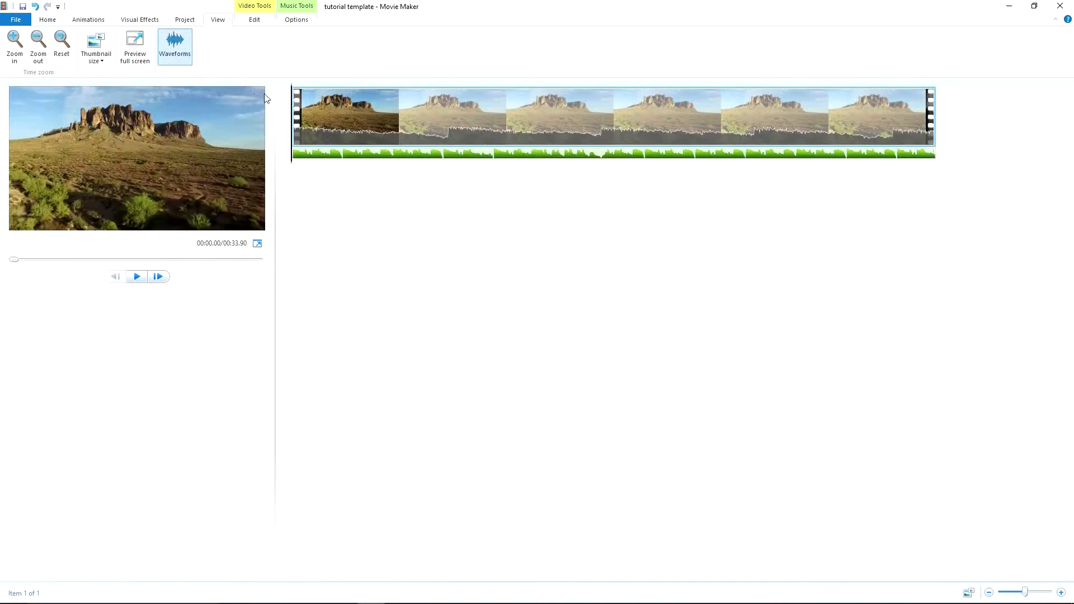
left_click(189, 51)
left_click(189, 51)
- Examine the video editing options and the fade-in and fade-out choices for the music
left_click(255, 21)
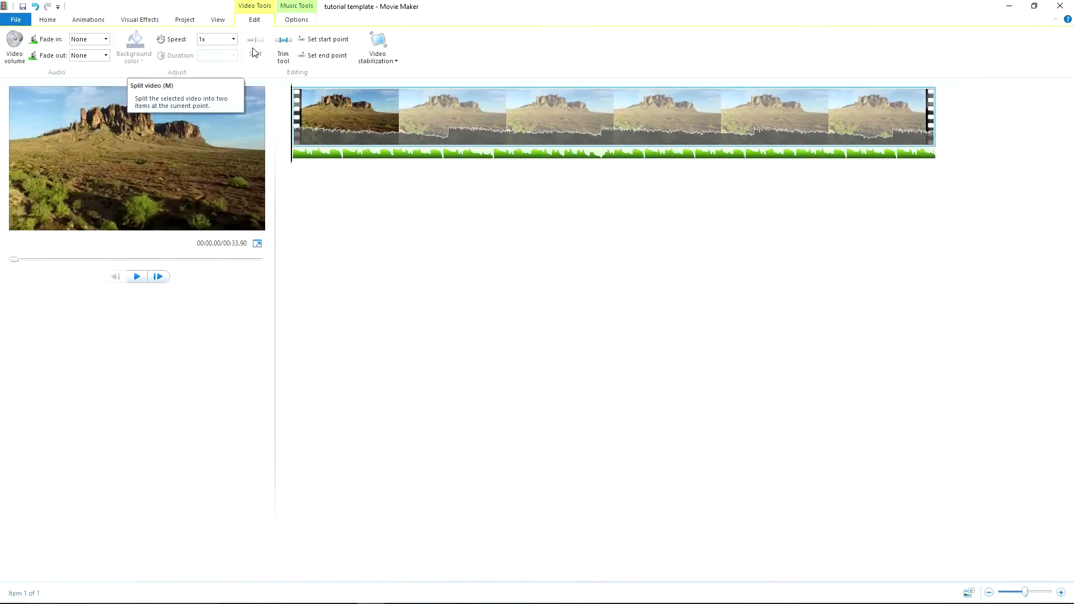
left_click(295, 21)
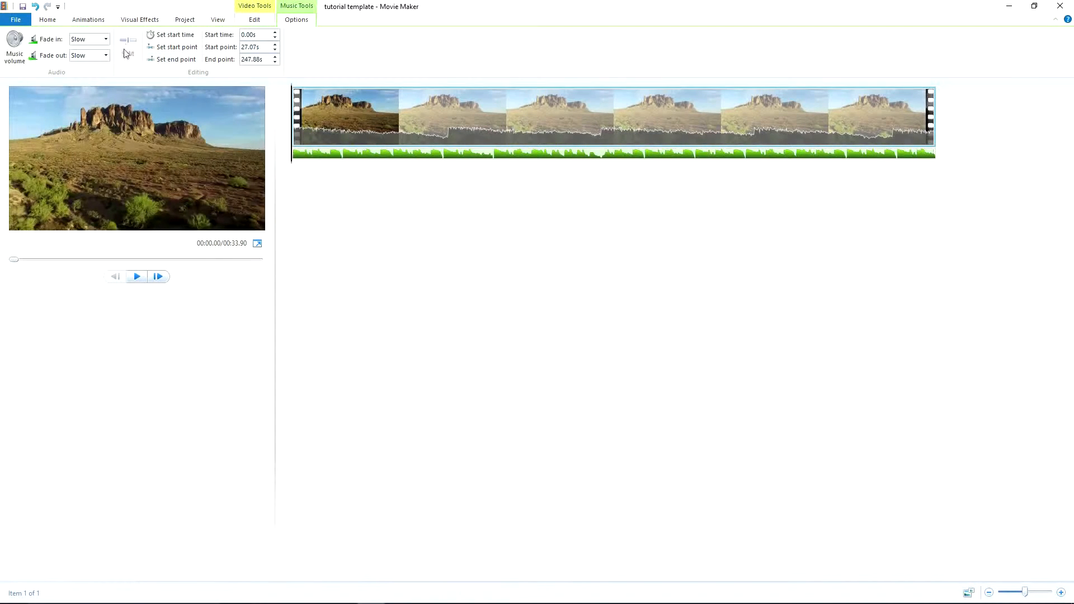
left_click(105, 39)
left_click(106, 42)
left_click(107, 55)
left_click(107, 56)
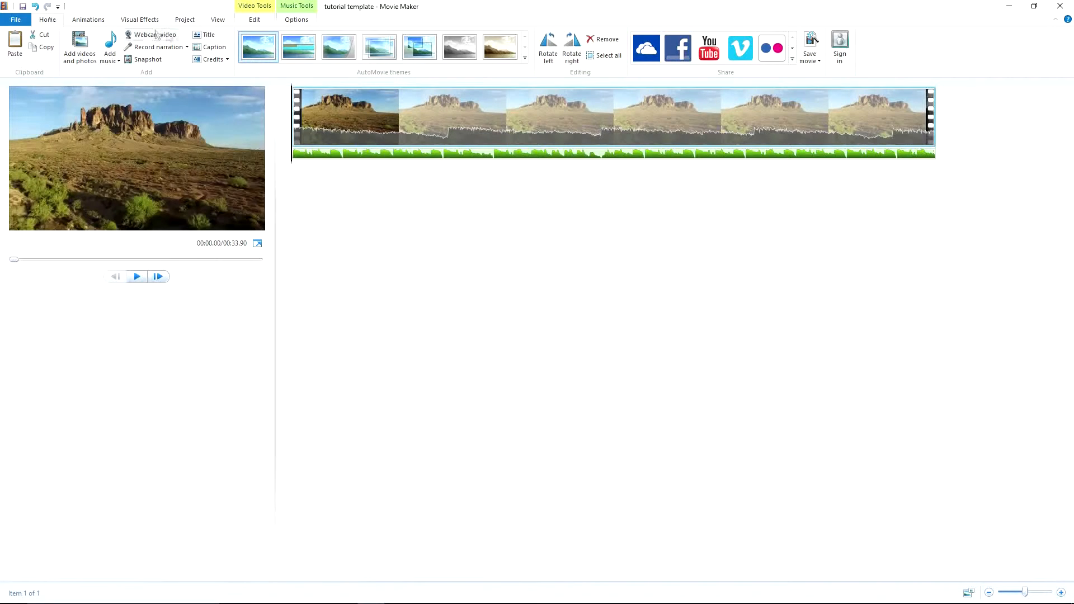
- Add a caption at the start of the video with the text "Sample"
left_click(213, 48)
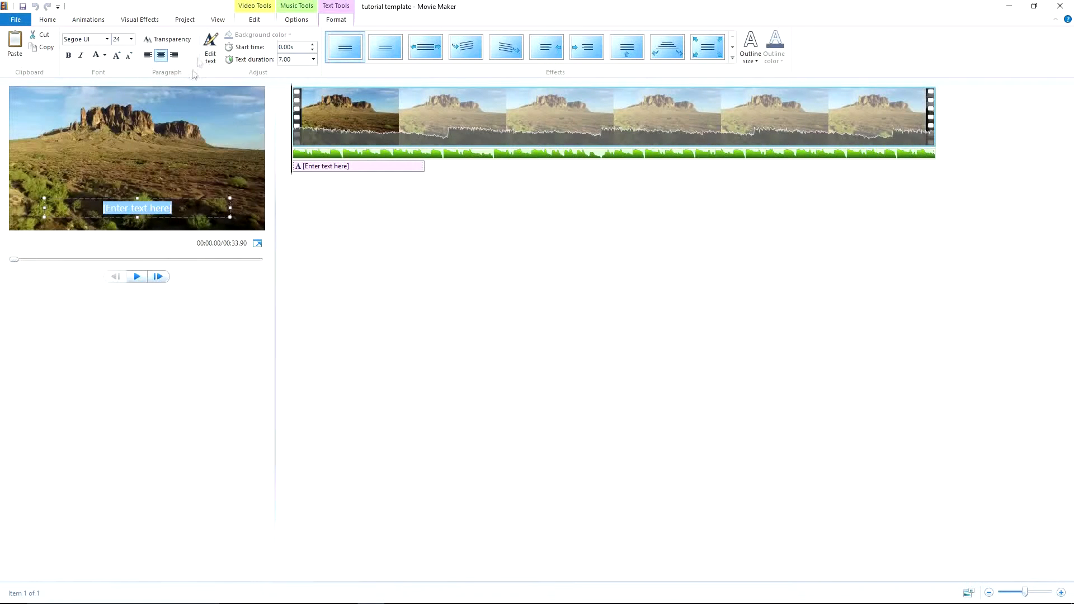
left_click(316, 121)
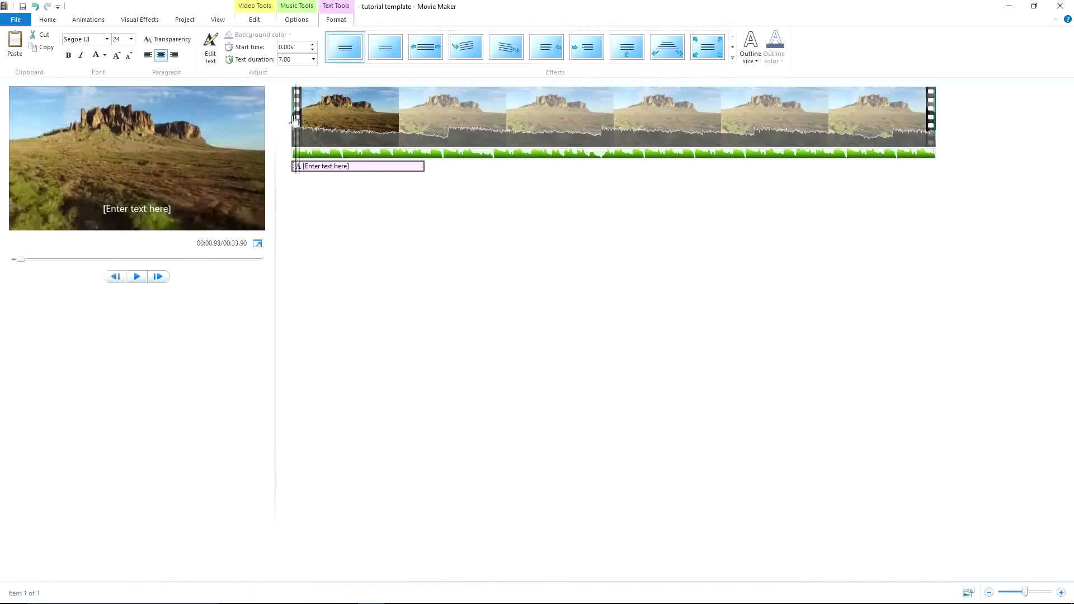
left_click_drag(316, 116, 287, 116)
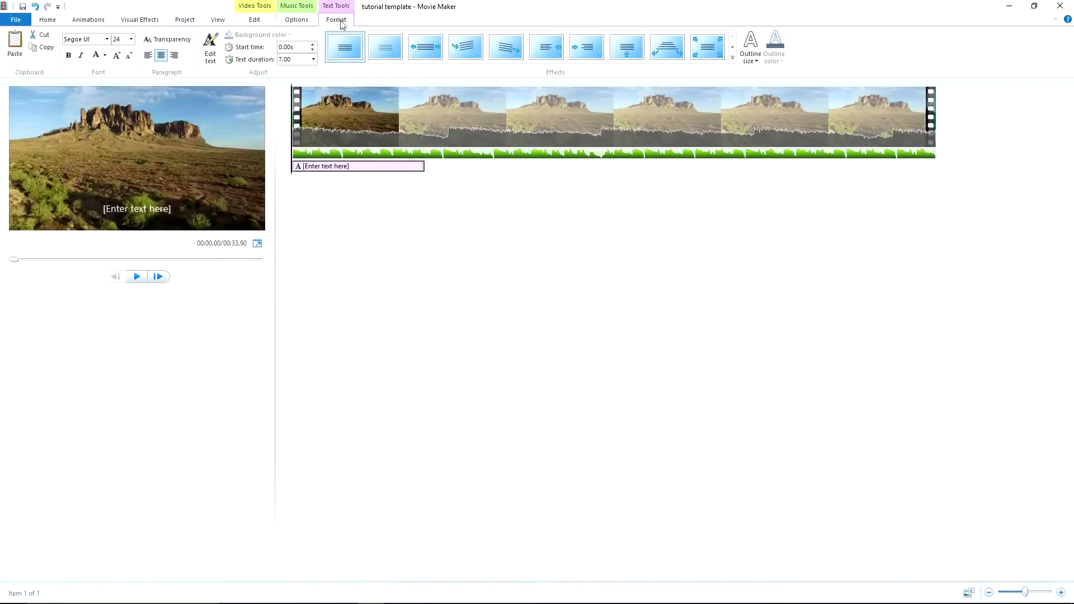
left_click(156, 211)
double_click(134, 211)
key("BackSpace")
type("Sample")
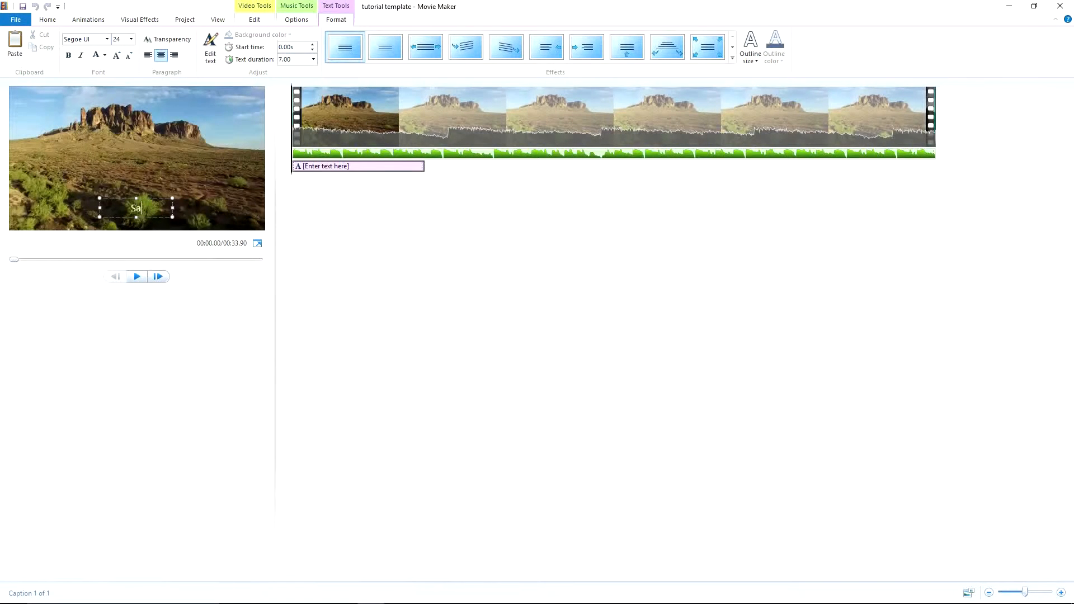
- Set the Sample caption's text duration to 2.00 and its font size to 14
left_click(312, 61)
left_click(295, 79)
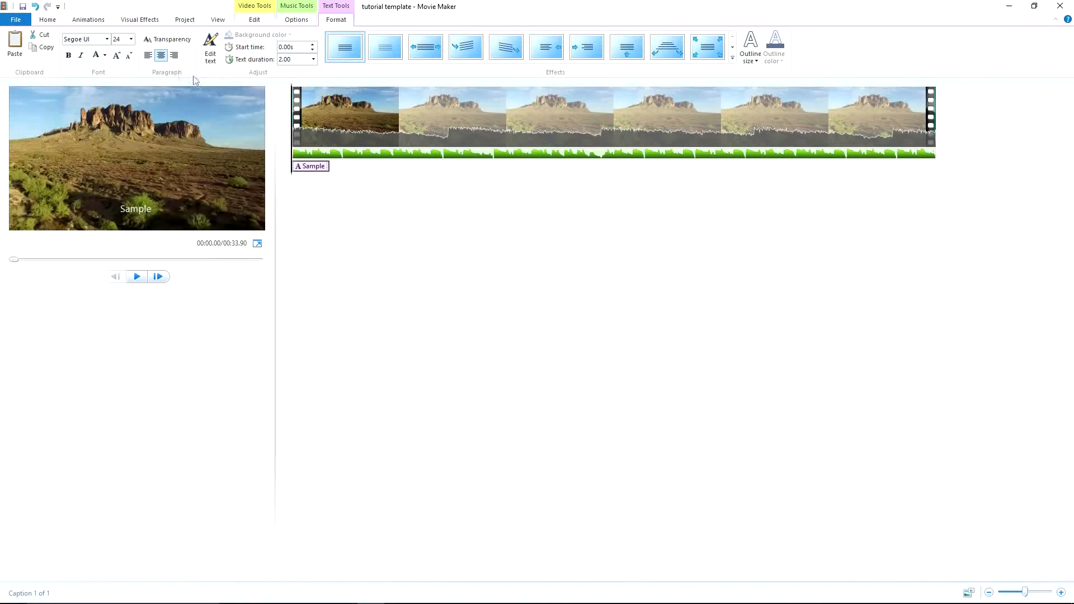
left_click(131, 40)
left_click(125, 102)
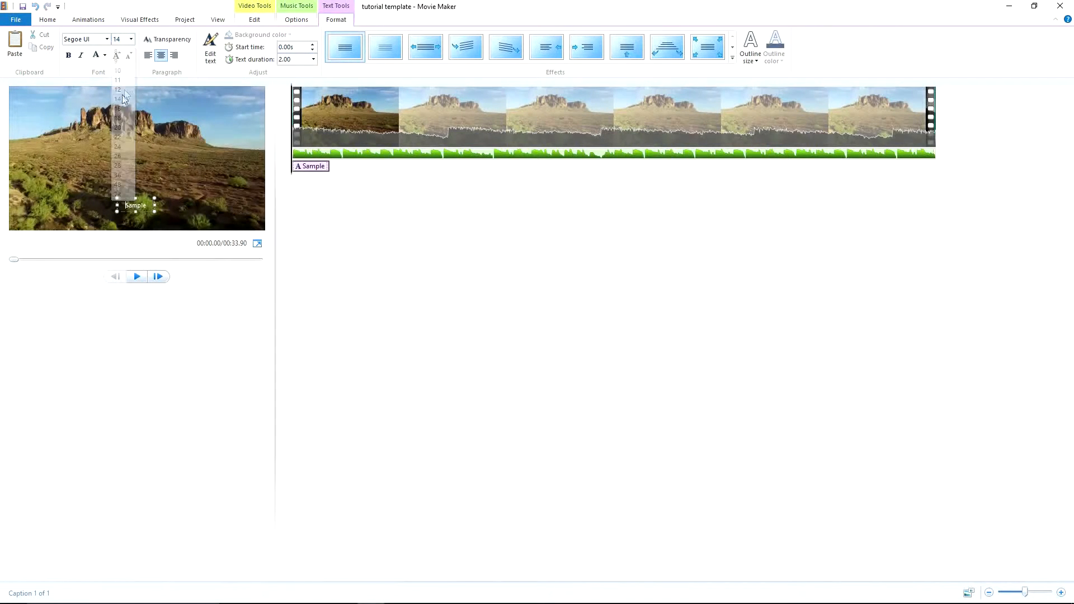
- Apply the fourth Cinematic text effect to the Sample caption
left_click(733, 58)
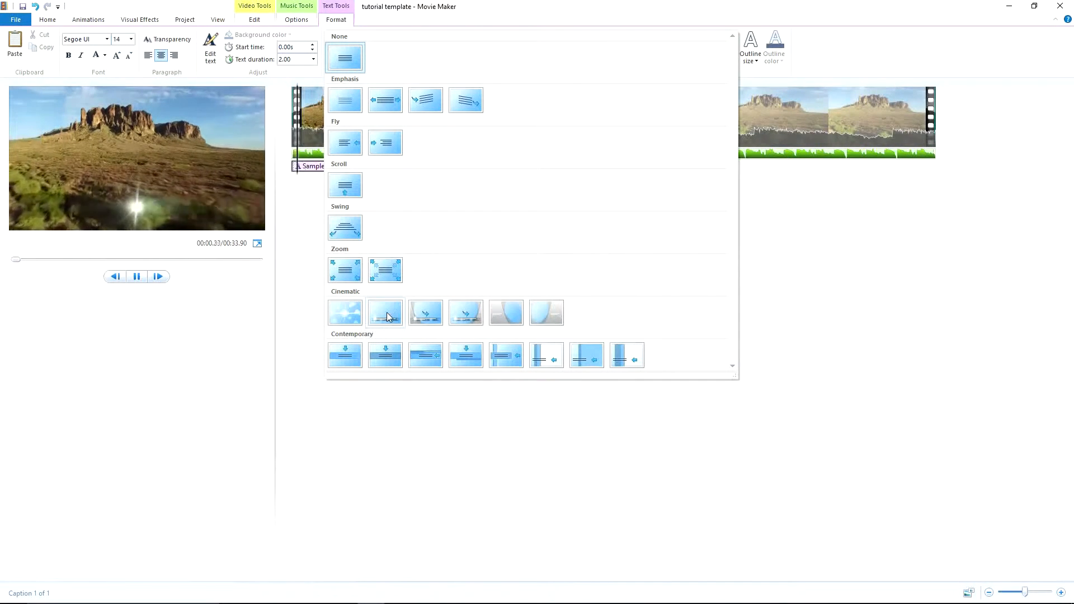
left_click(462, 314)
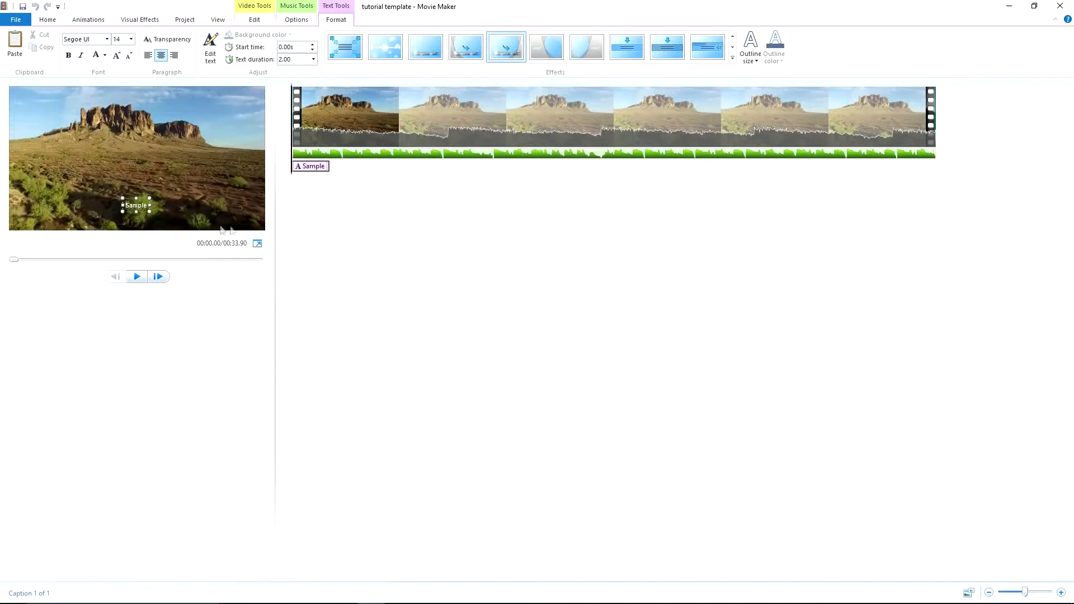
key("ctrl+z")
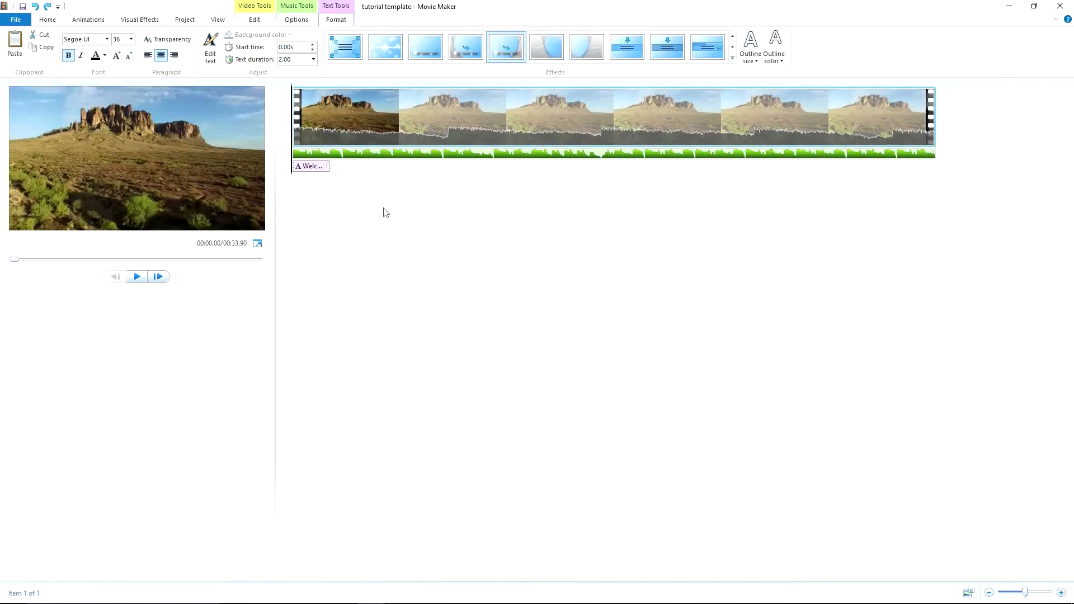
left_click_drag(291, 126, 480, 116)
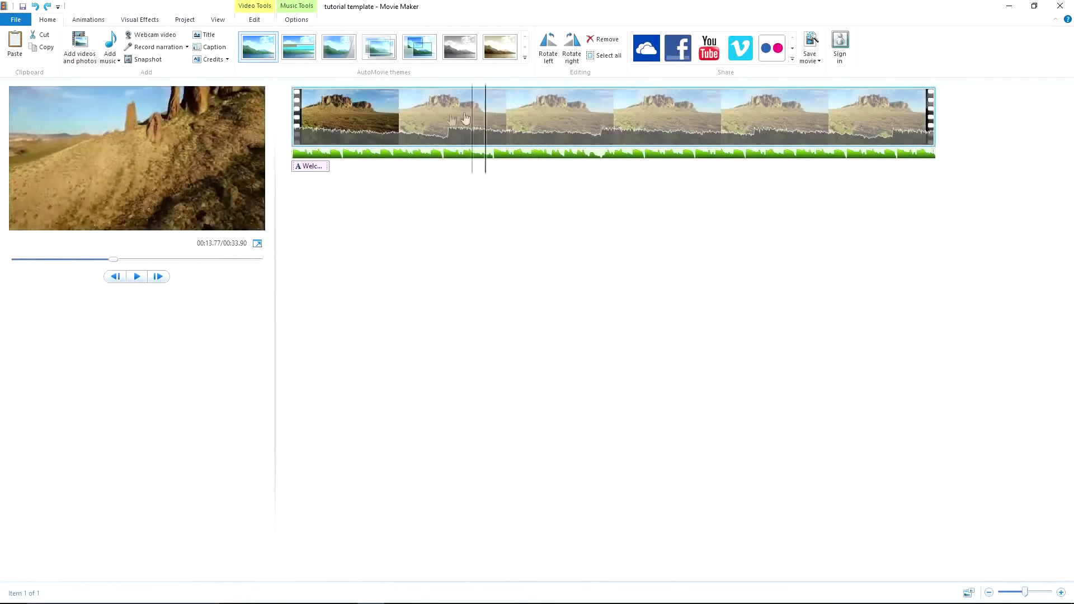
left_click(311, 167)
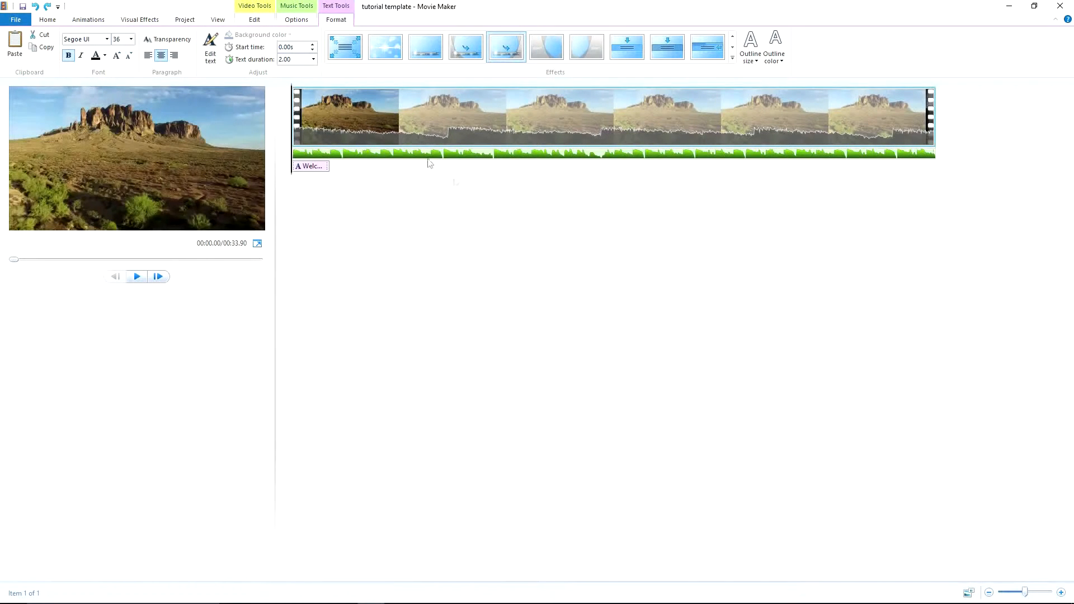
- Trim the end of the video clip by setting its end point at about 30.3 seconds
left_click(255, 21)
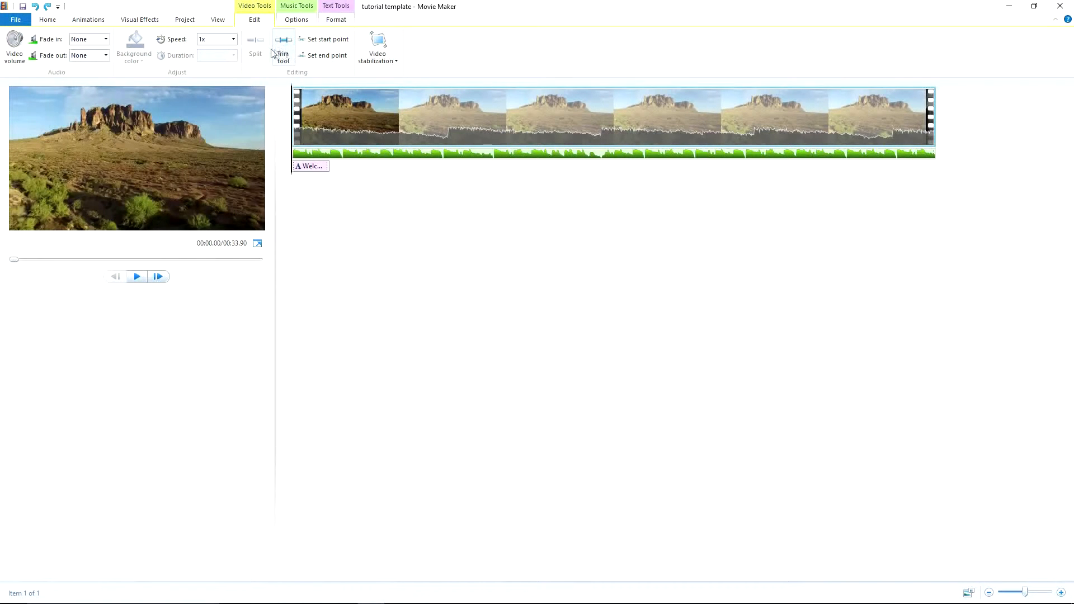
left_click_drag(293, 112, 867, 132)
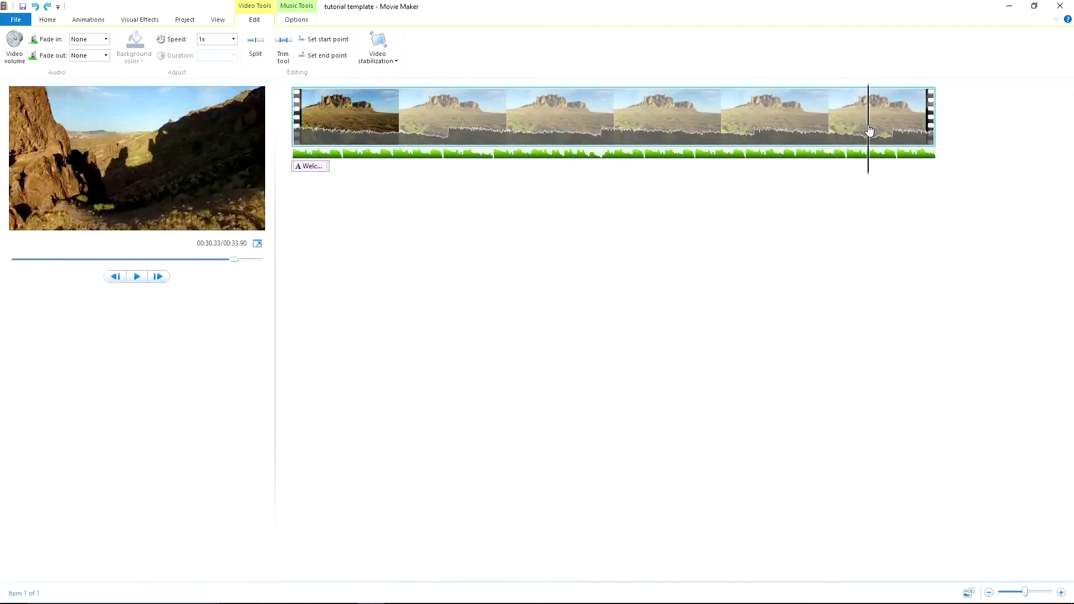
left_click(315, 58)
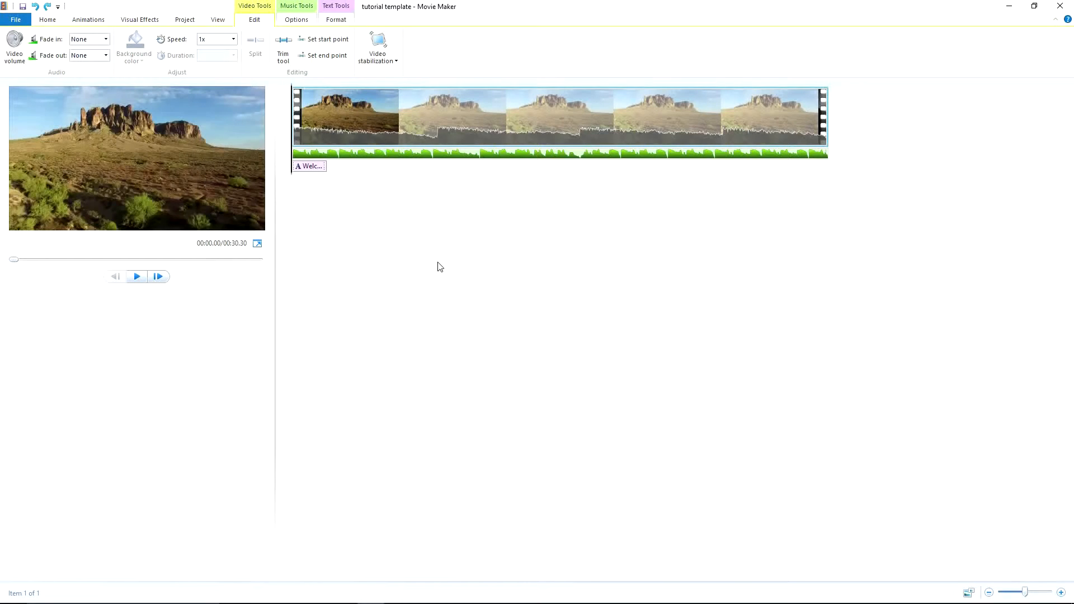
- Split the video clip in two at about 3.7 seconds, just after the opening caption
left_click(342, 121)
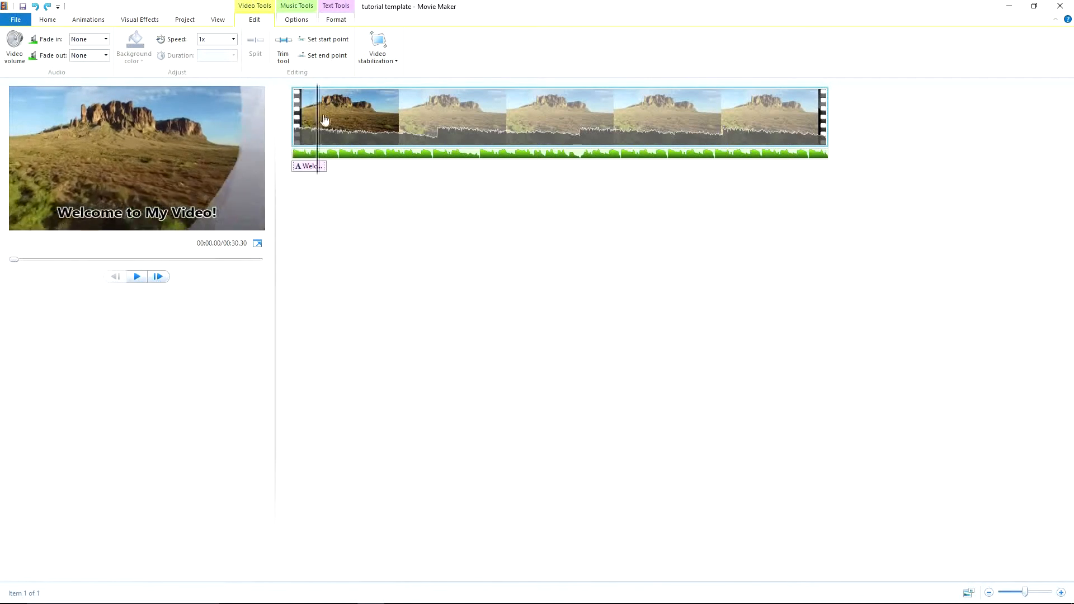
left_click(357, 123)
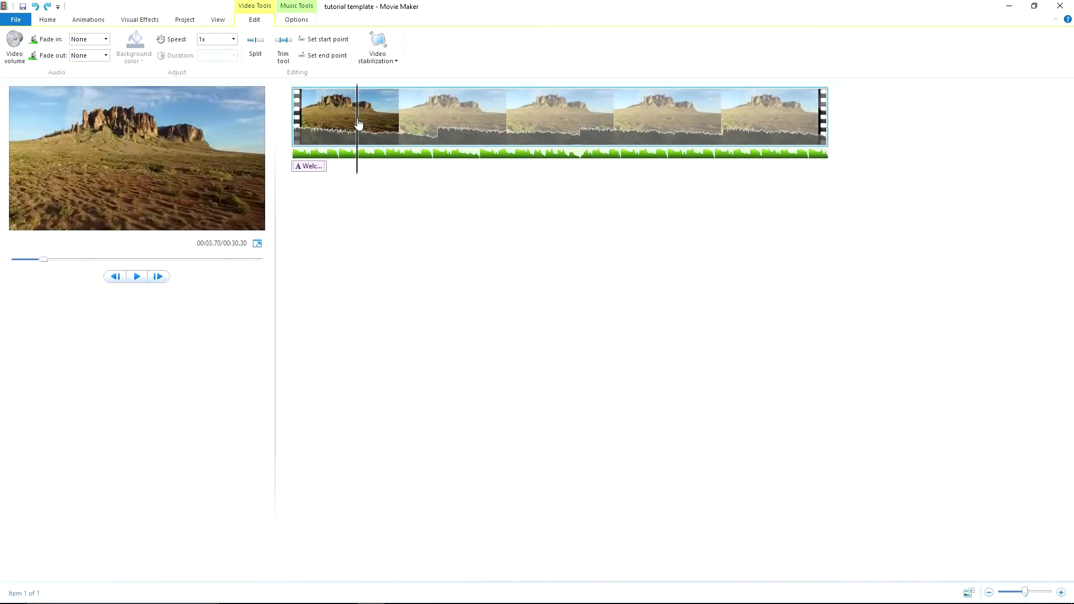
left_click(256, 44)
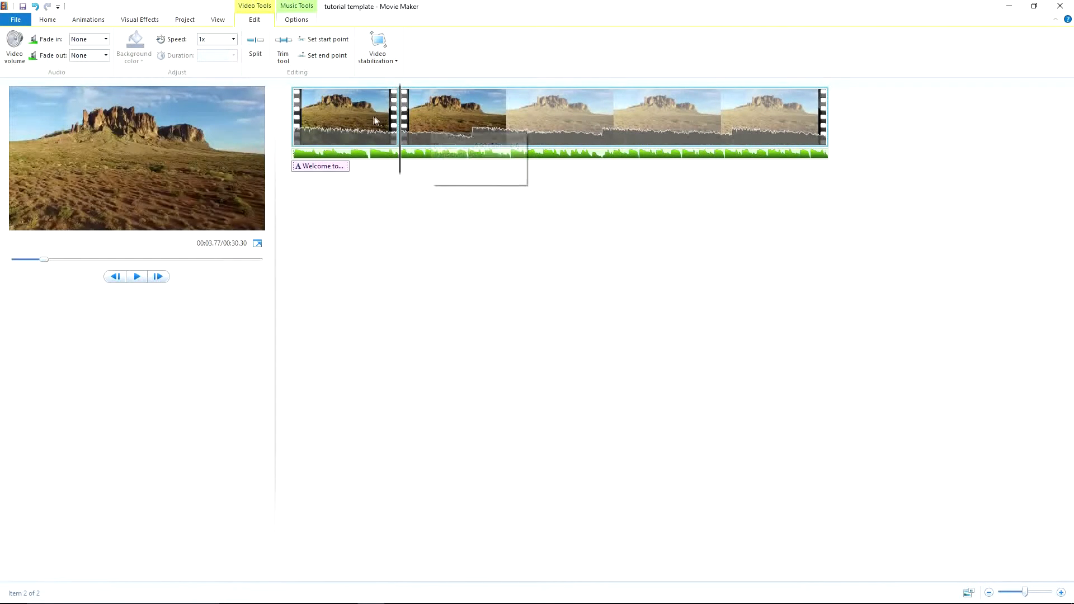
- Apply the horizontal-stripe transition to the second clip, at the split between the two clips
left_click(88, 20)
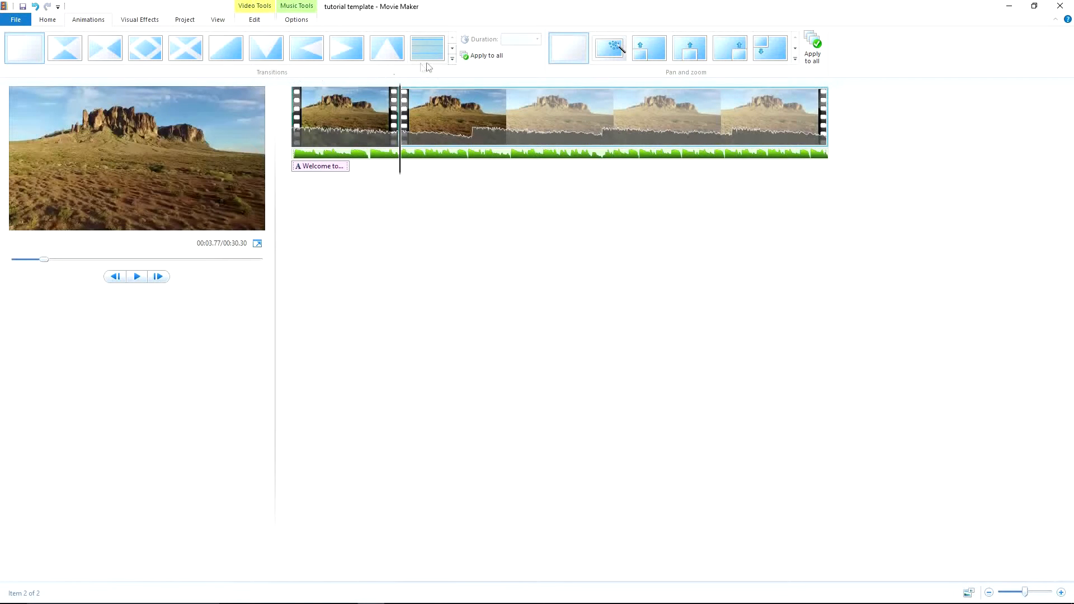
left_click(453, 59)
left_click(486, 77)
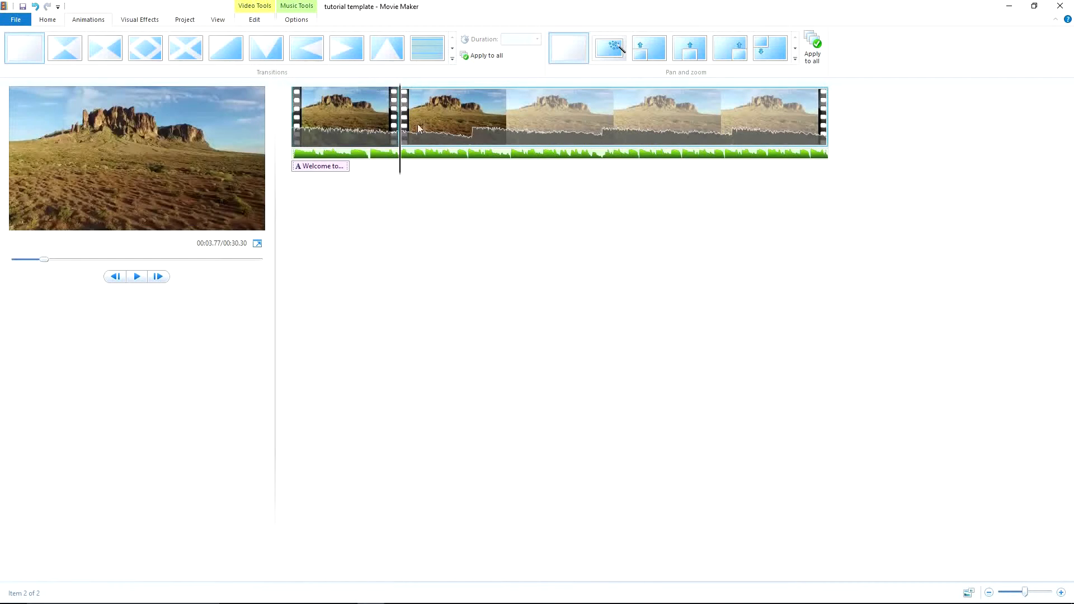
left_click(356, 116)
left_click(453, 120)
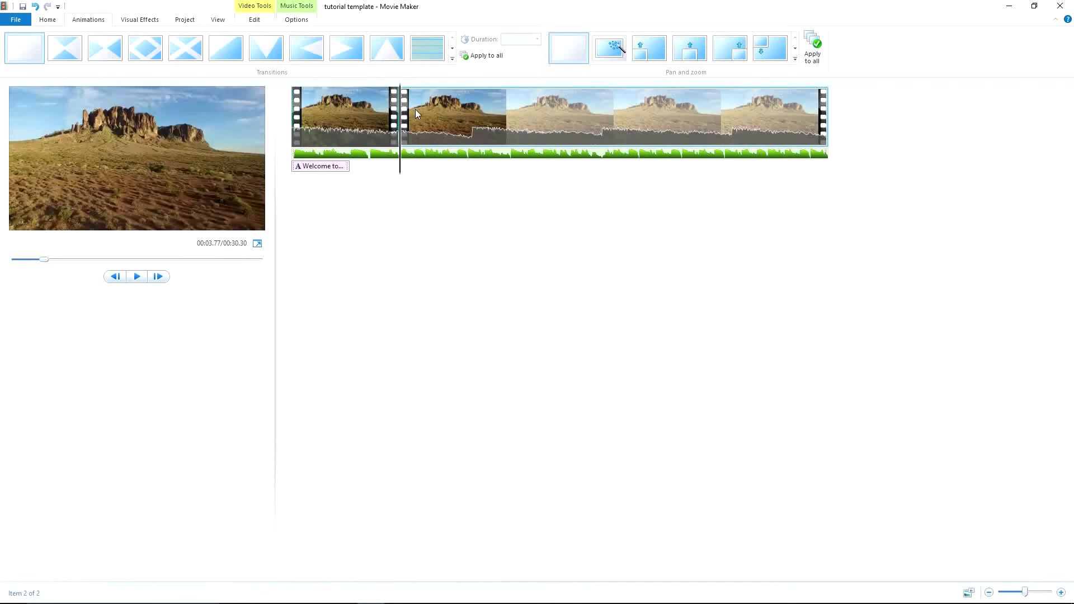
left_click(381, 49)
left_click(421, 48)
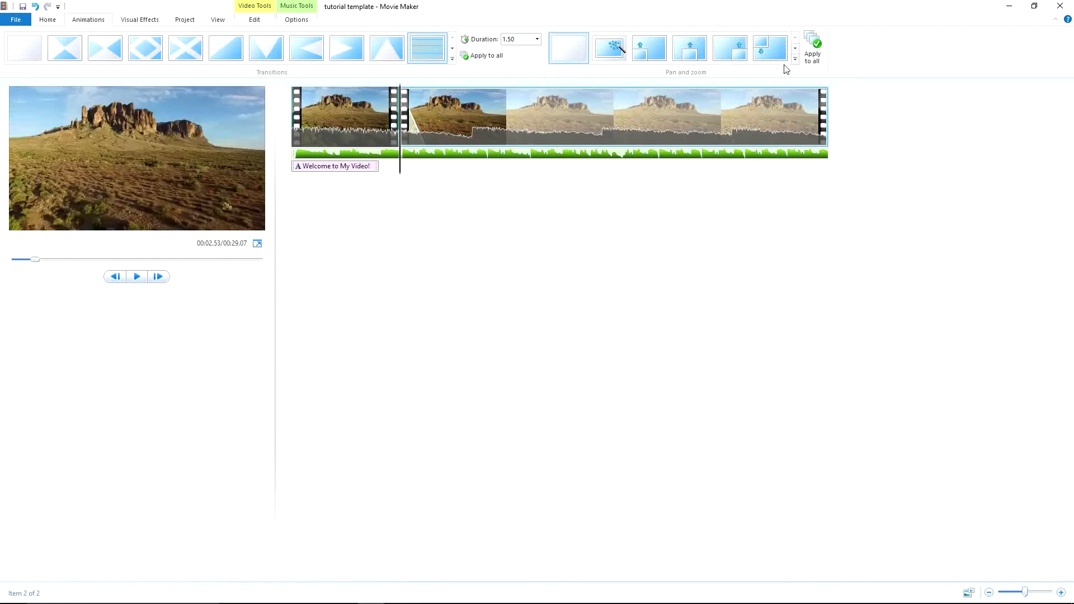
- Give the first clip the third Zoom in pan-and-zoom effect and the second black-and-white visual effect
left_click(361, 123)
left_click(594, 60)
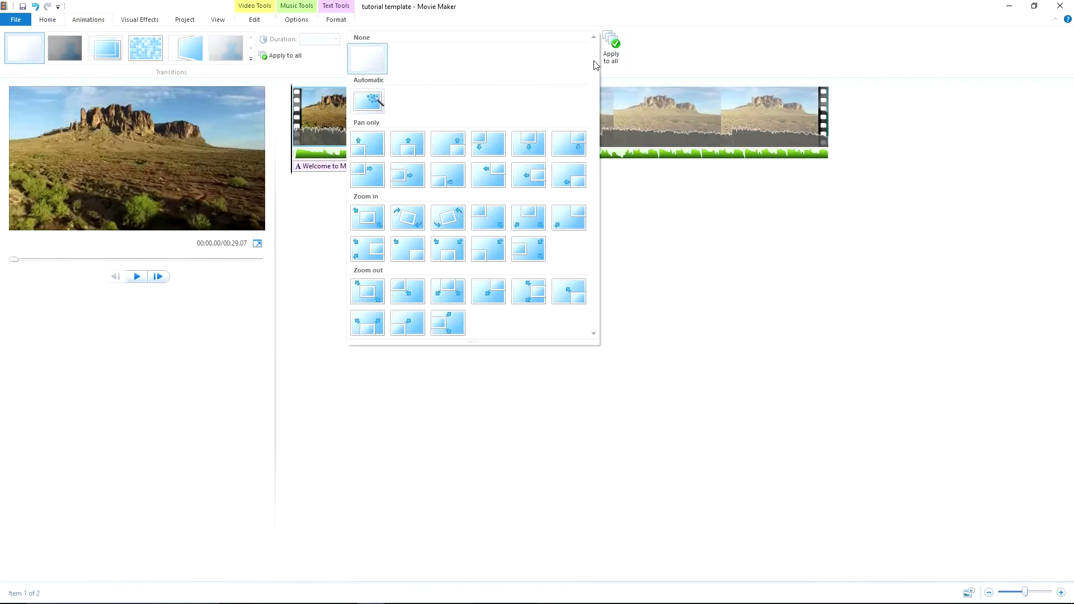
left_click(454, 219)
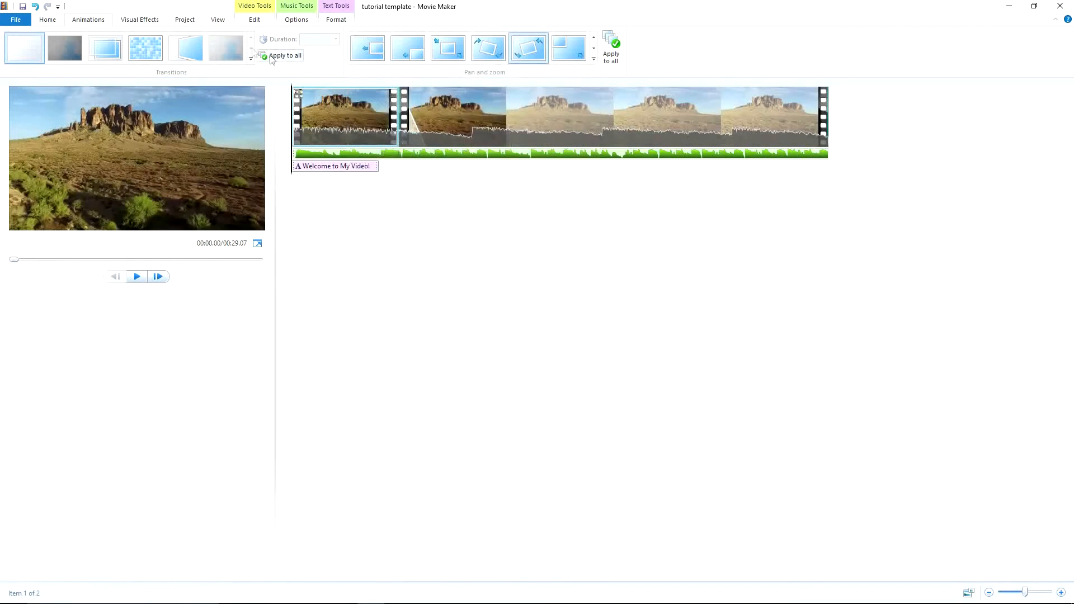
left_click(152, 21)
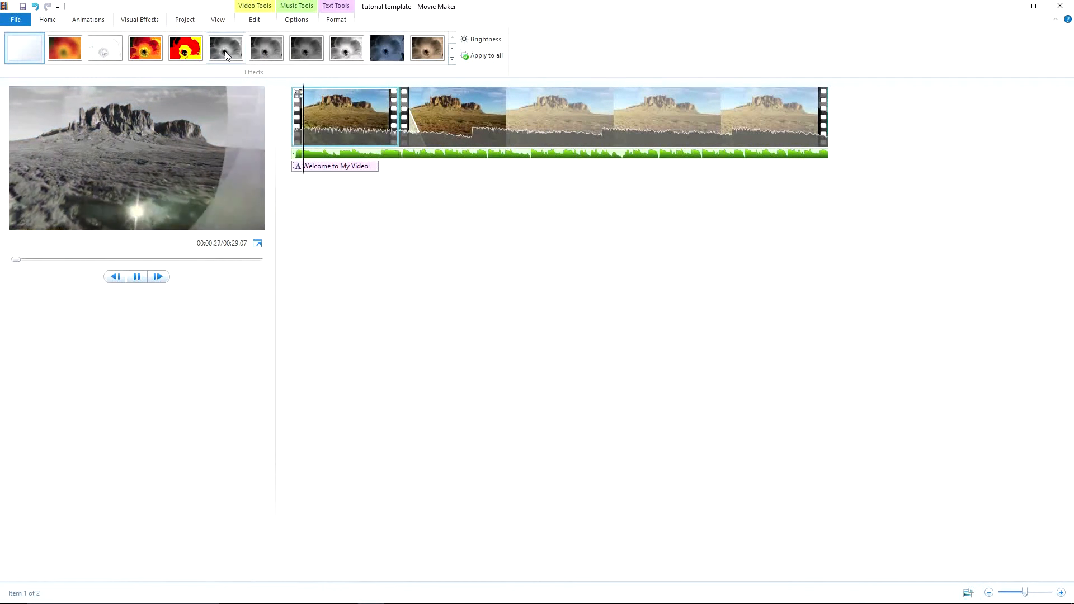
left_click(262, 48)
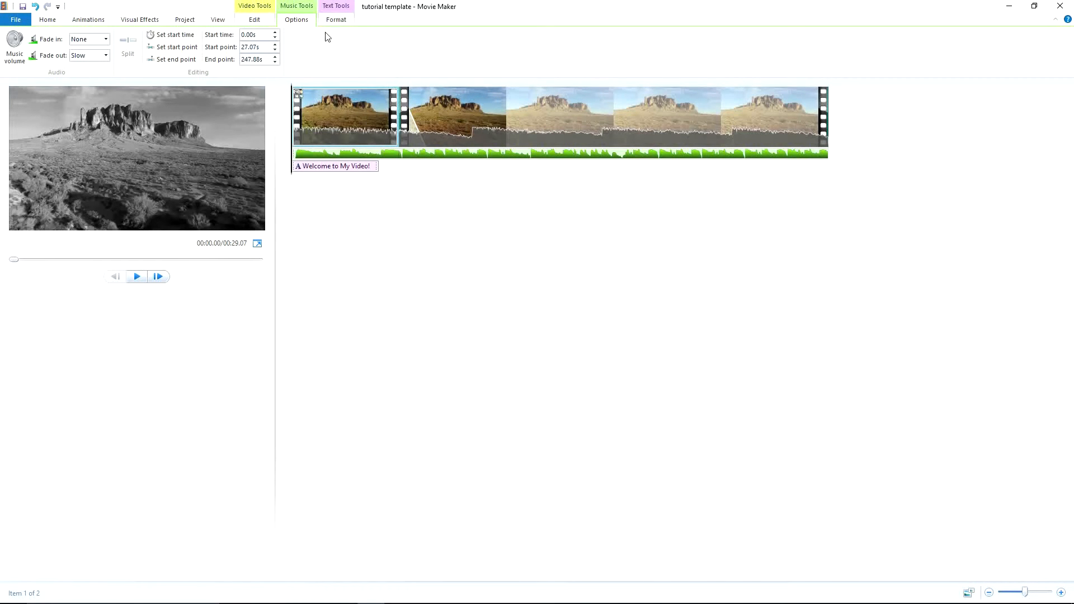
- Check the music's fade-in choices and play the video's opening with the fade-in at None
left_click(262, 23)
left_click(291, 22)
left_click(106, 41)
left_click(106, 40)
left_click(142, 282)
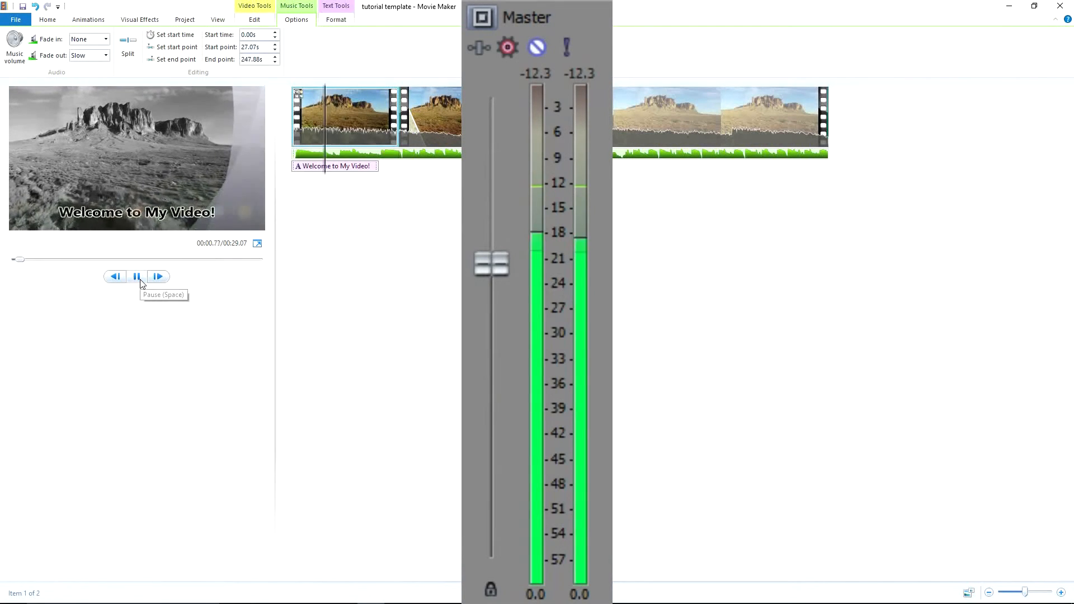
left_click(142, 281)
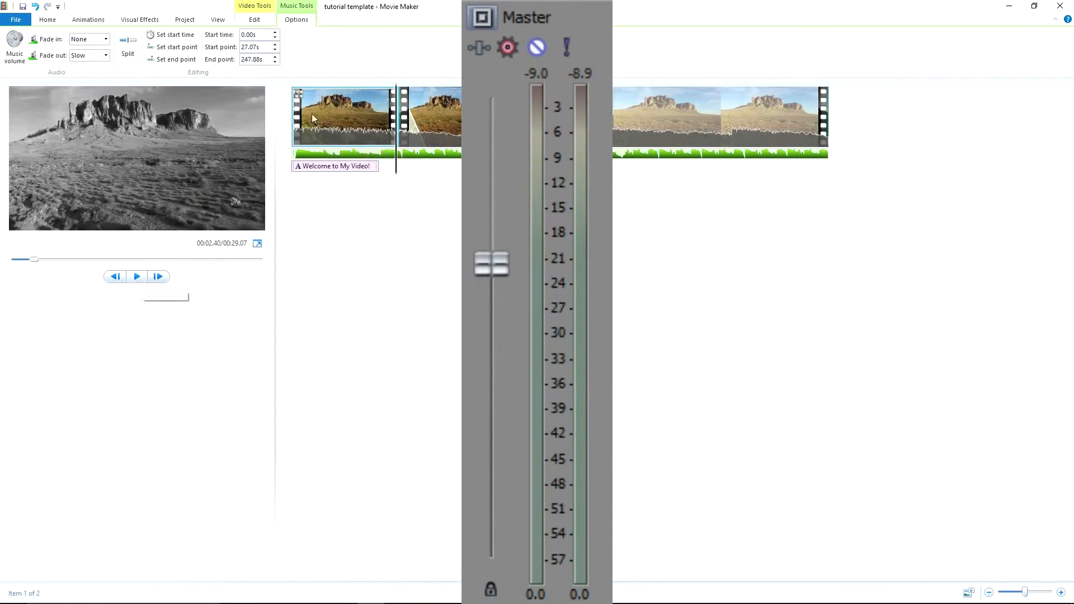
- Set the music's fade-in to Slow and play the video from the beginning to hear it
left_click_drag(396, 128, 292, 134)
left_click(98, 39)
left_click(105, 40)
left_click(103, 61)
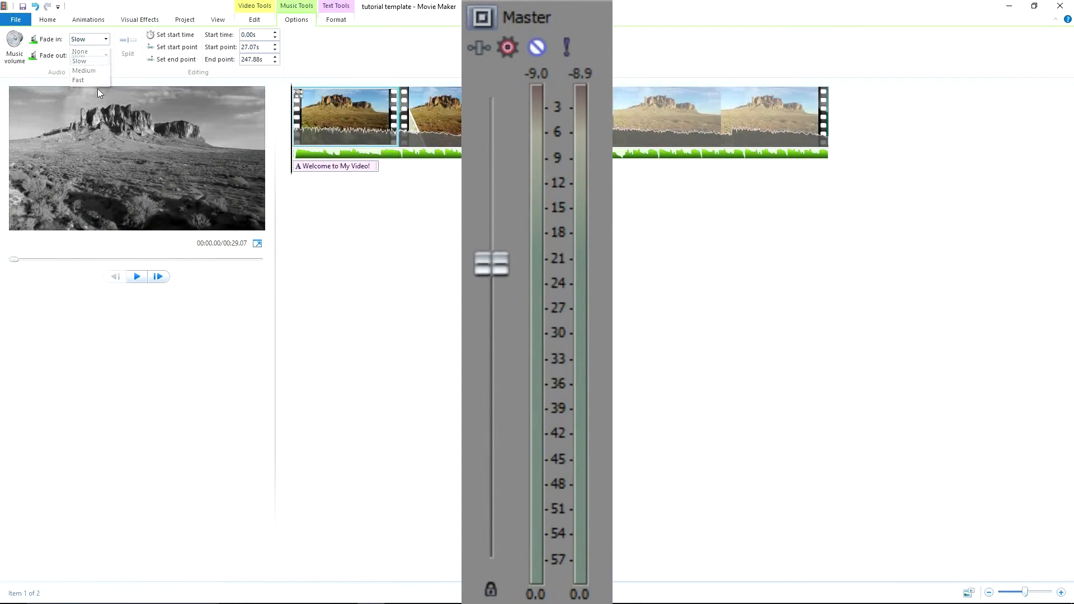
left_click(138, 275)
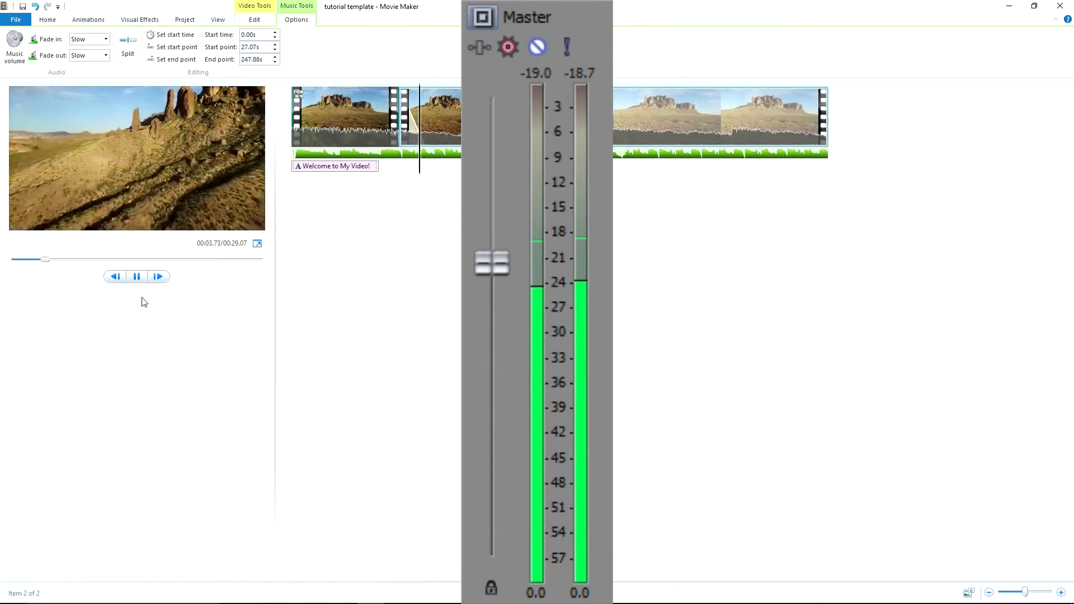
left_click(144, 280)
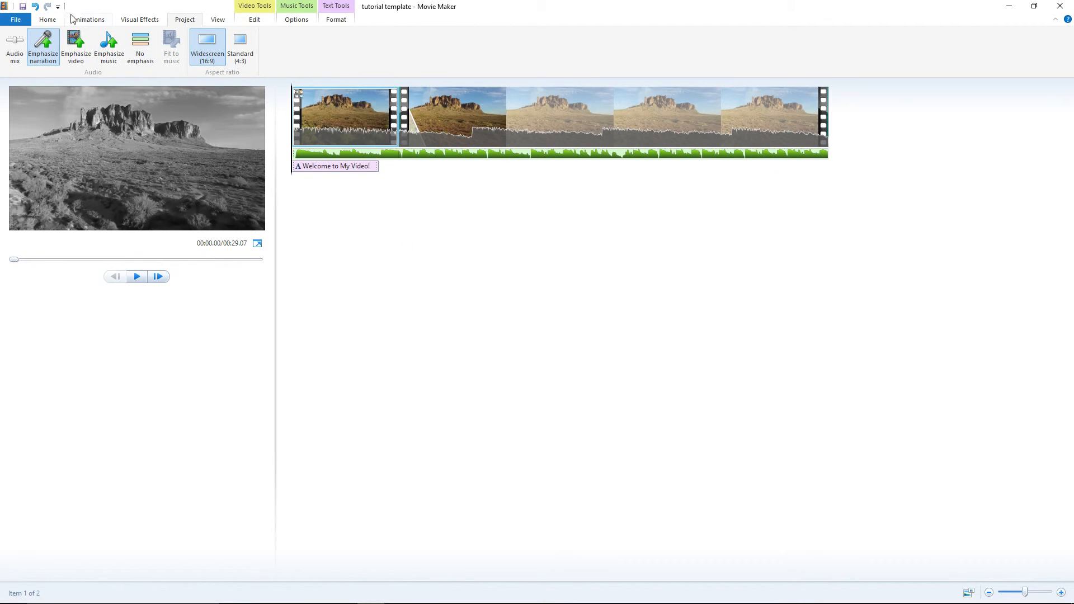
- Open the webcam video recorder, cancel out of it, and open the narration recorder
left_click(51, 20)
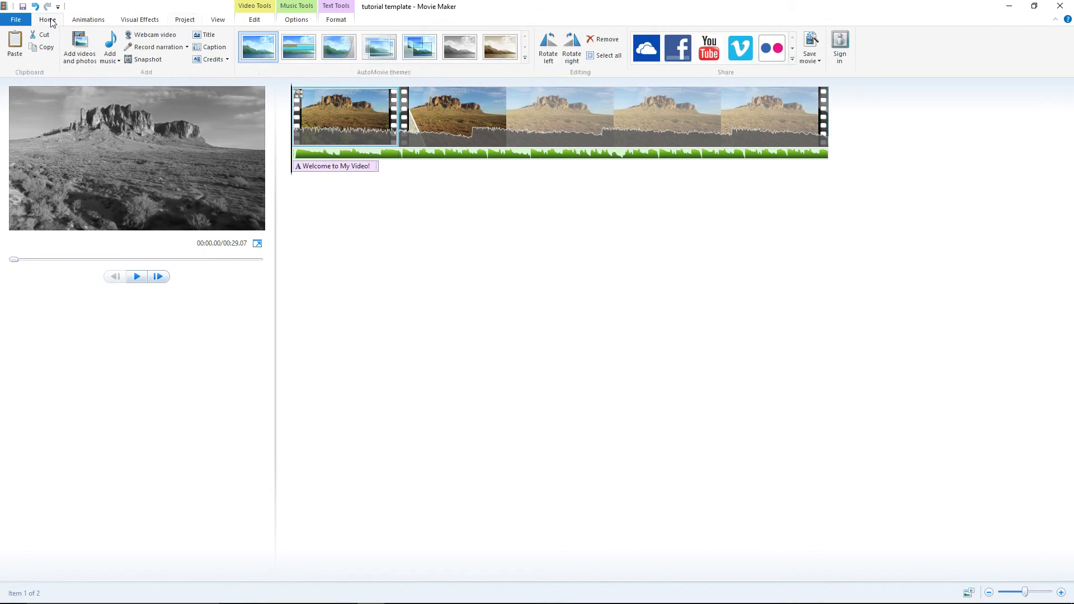
left_click(160, 36)
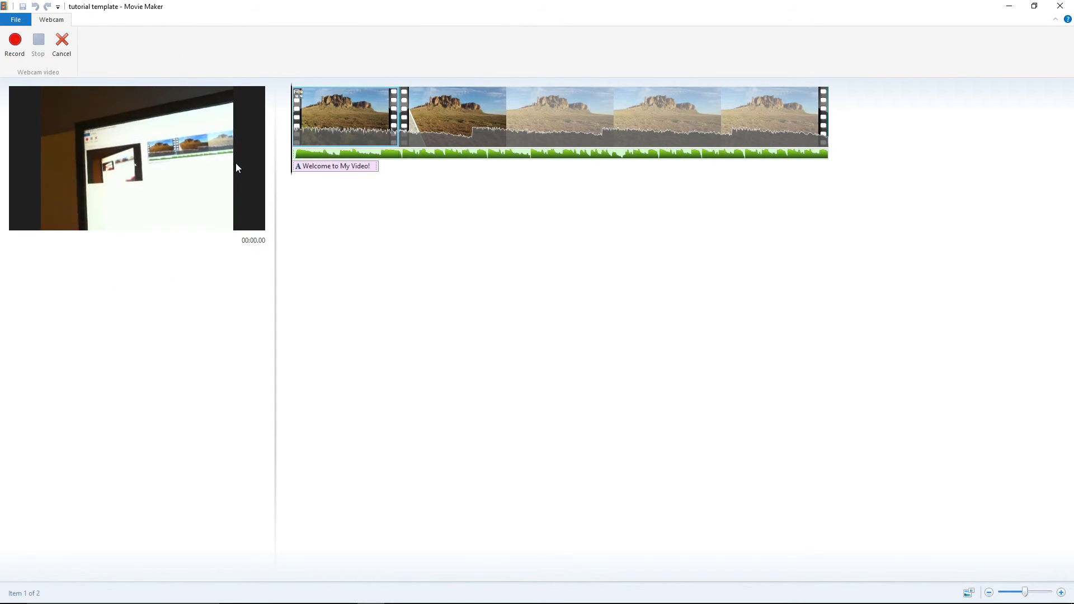
left_click(70, 44)
left_click(144, 48)
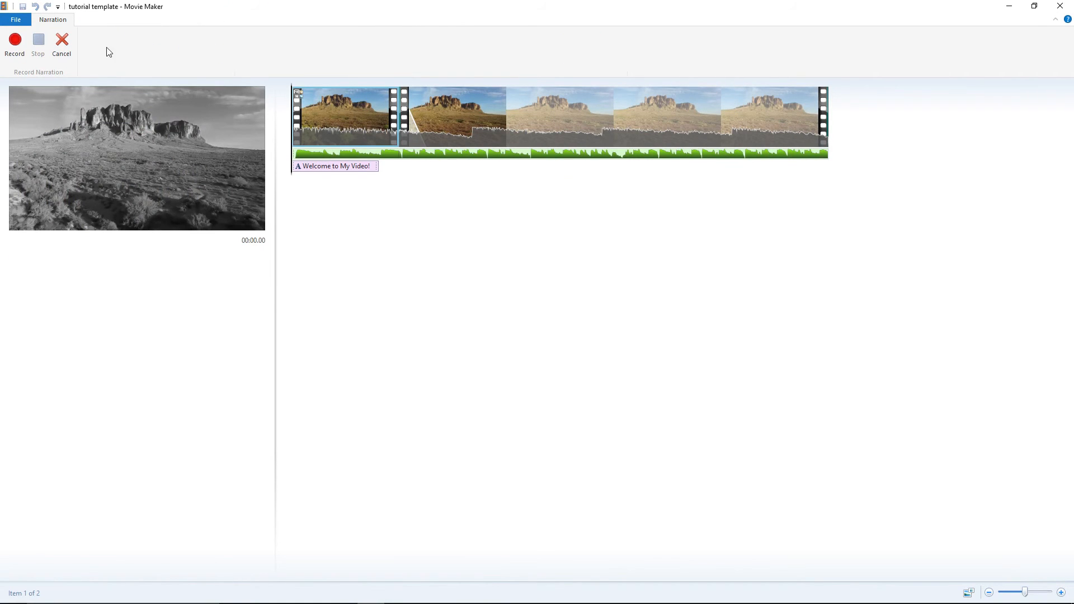